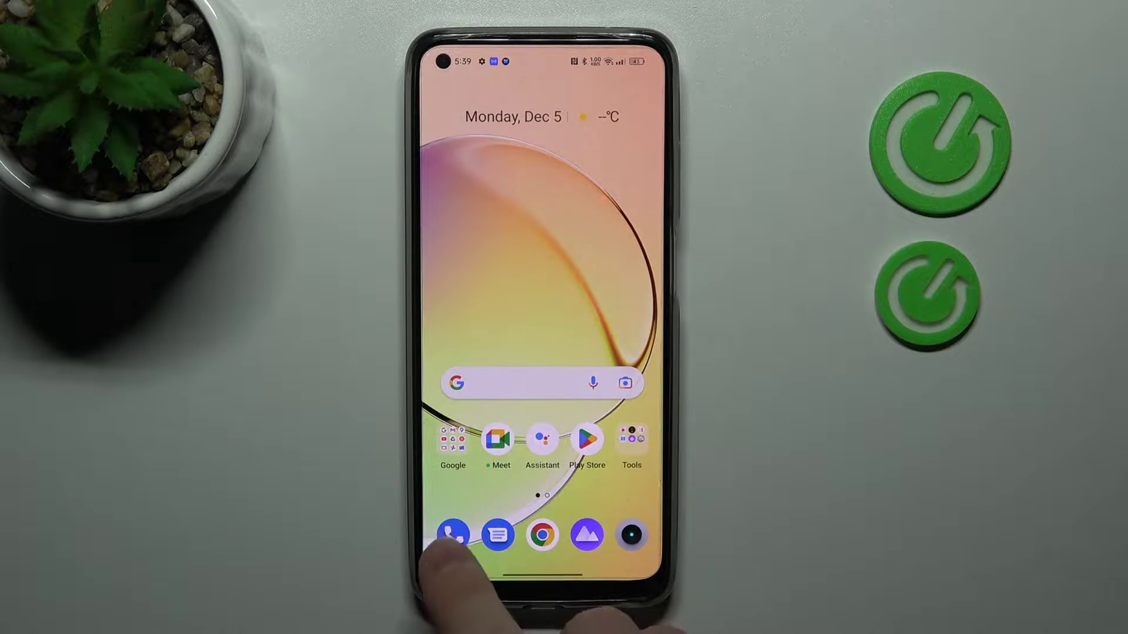
Launch the Phone app and reach its Settings through the three-dot menu
left_click(453, 534)
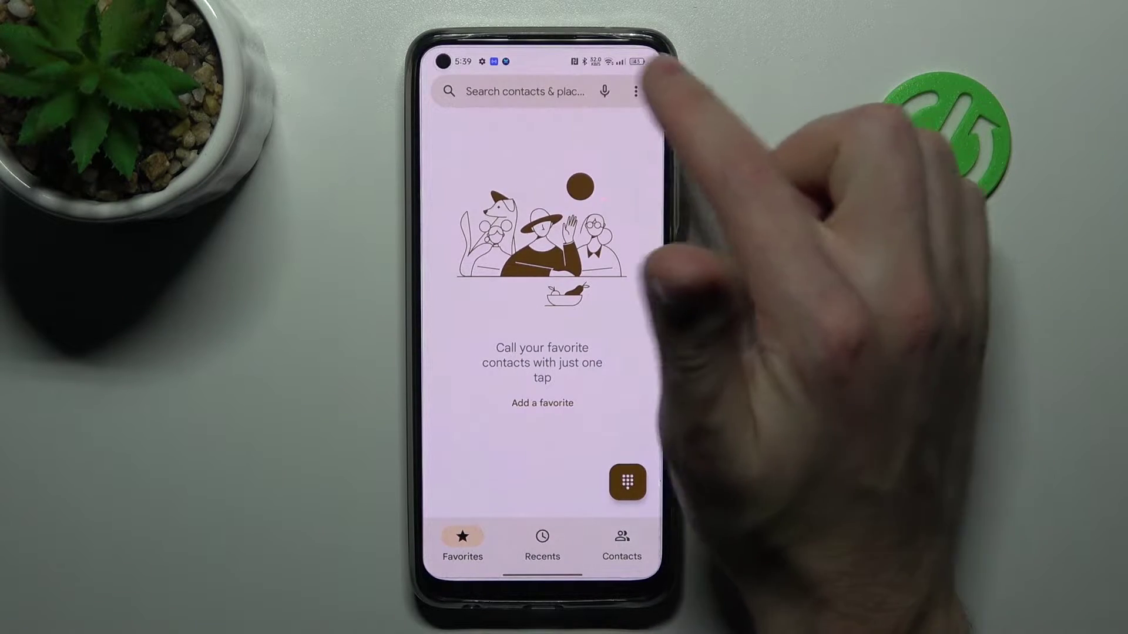
left_click(636, 91)
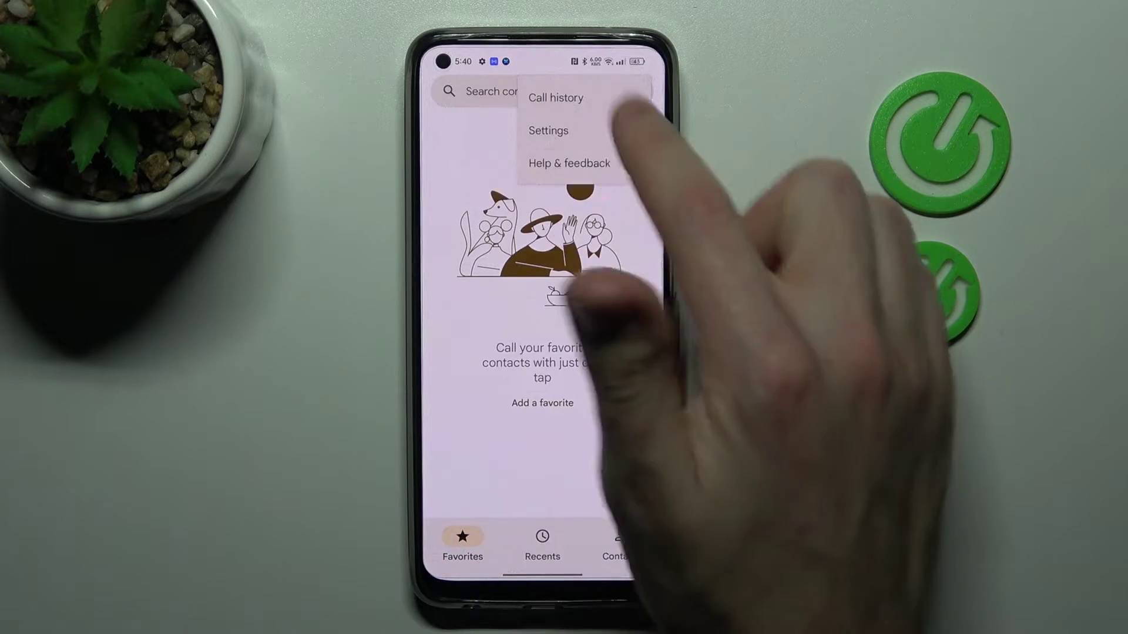
left_click(550, 129)
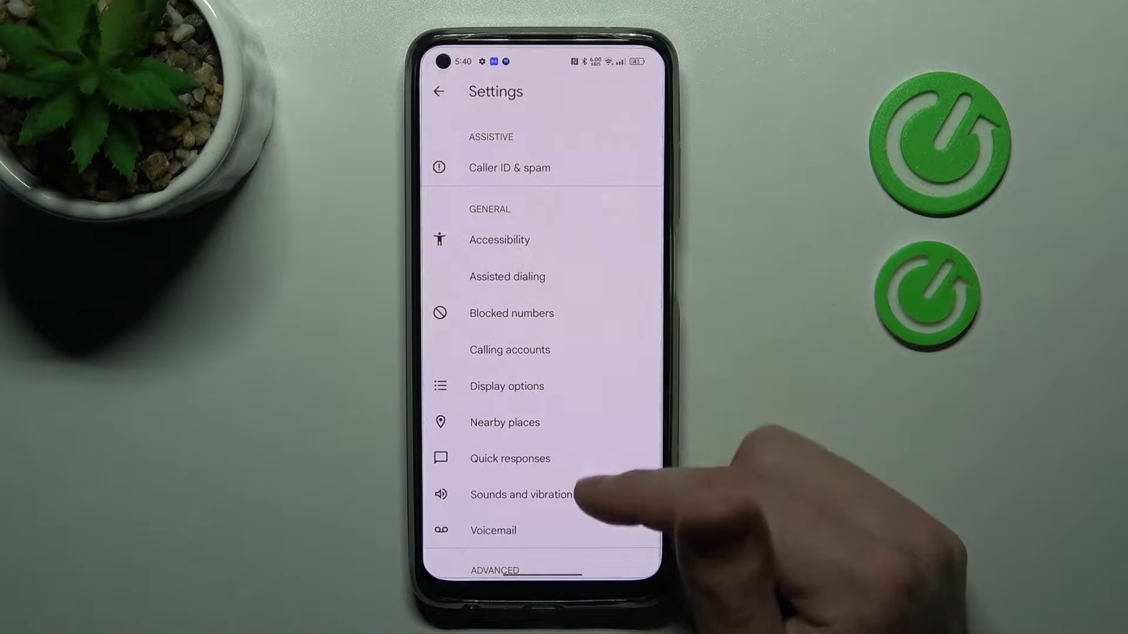
scroll(542, 353, "down", 2)
left_click(511, 225)
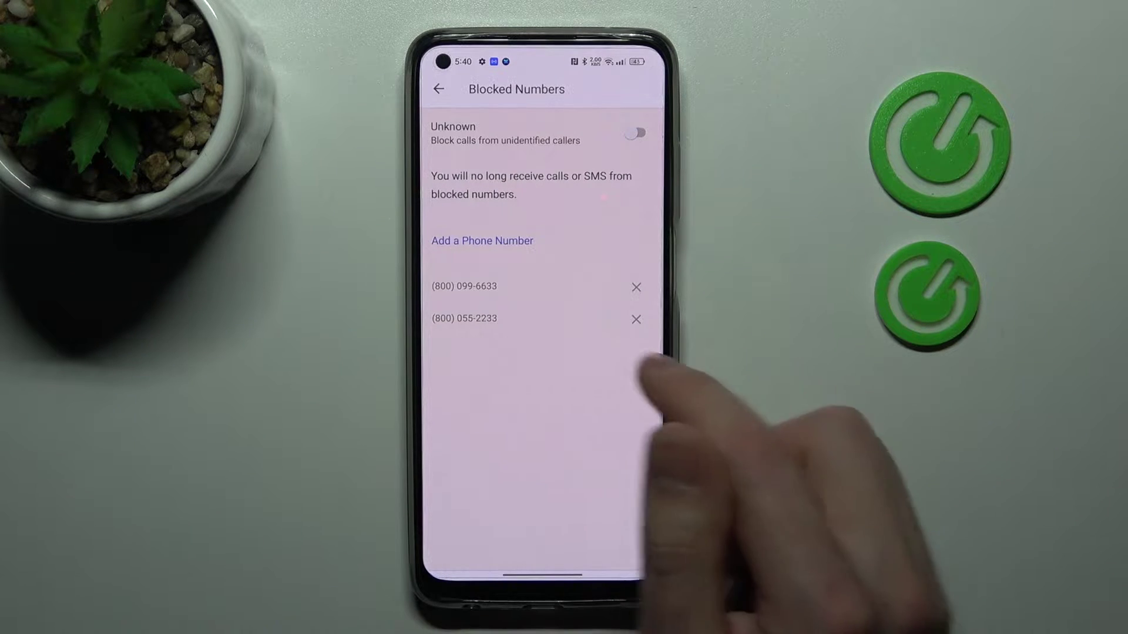
left_click(636, 318)
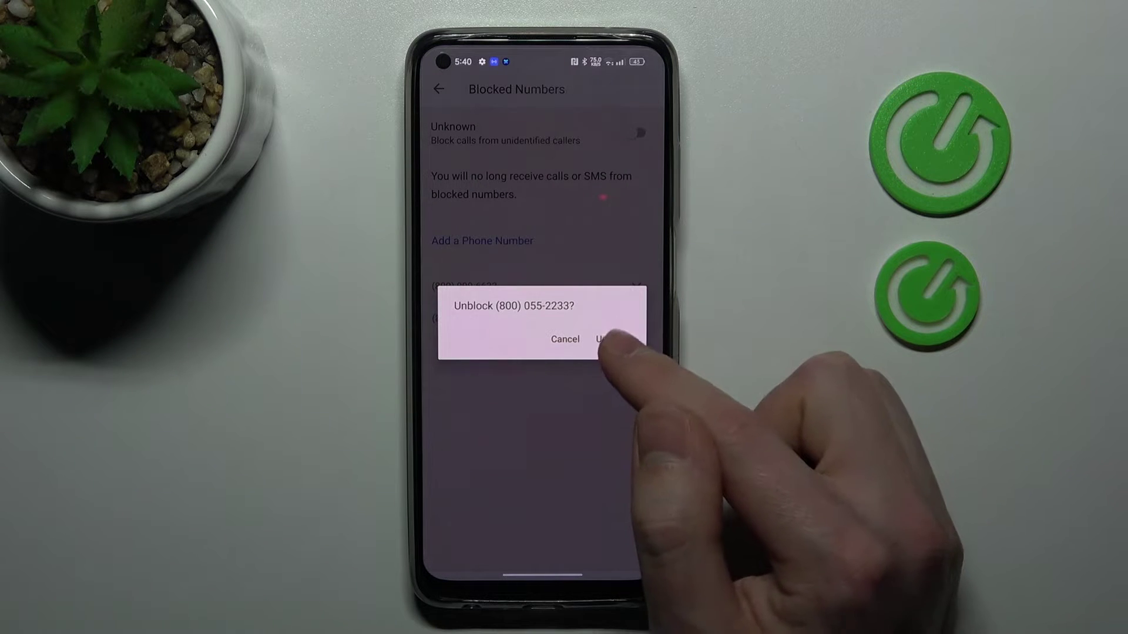
left_click(609, 340)
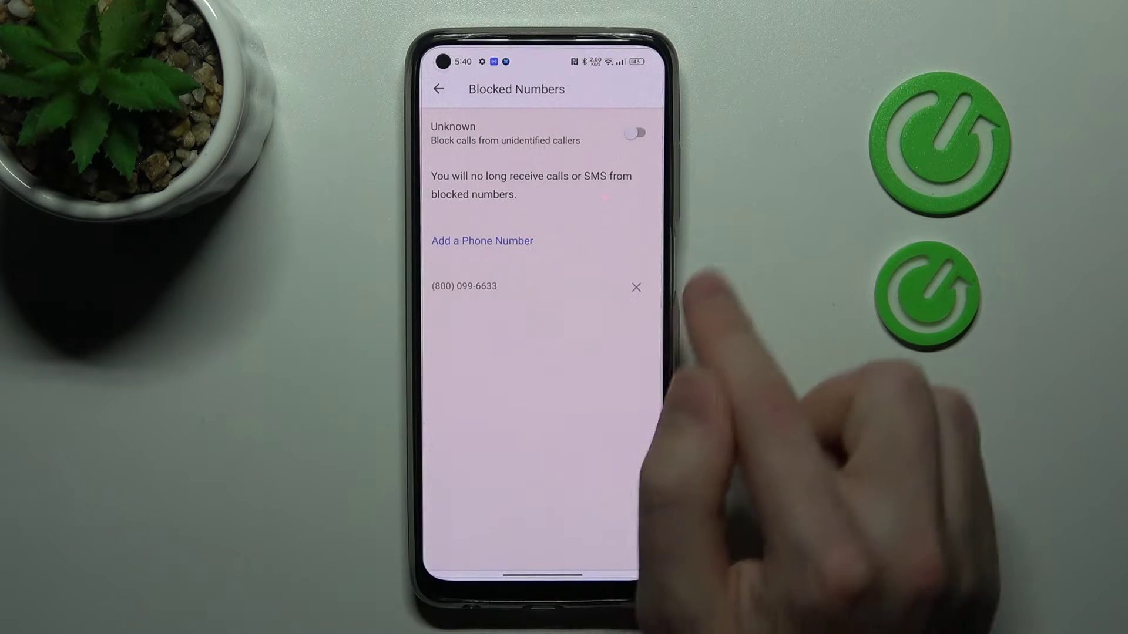
left_click(636, 285)
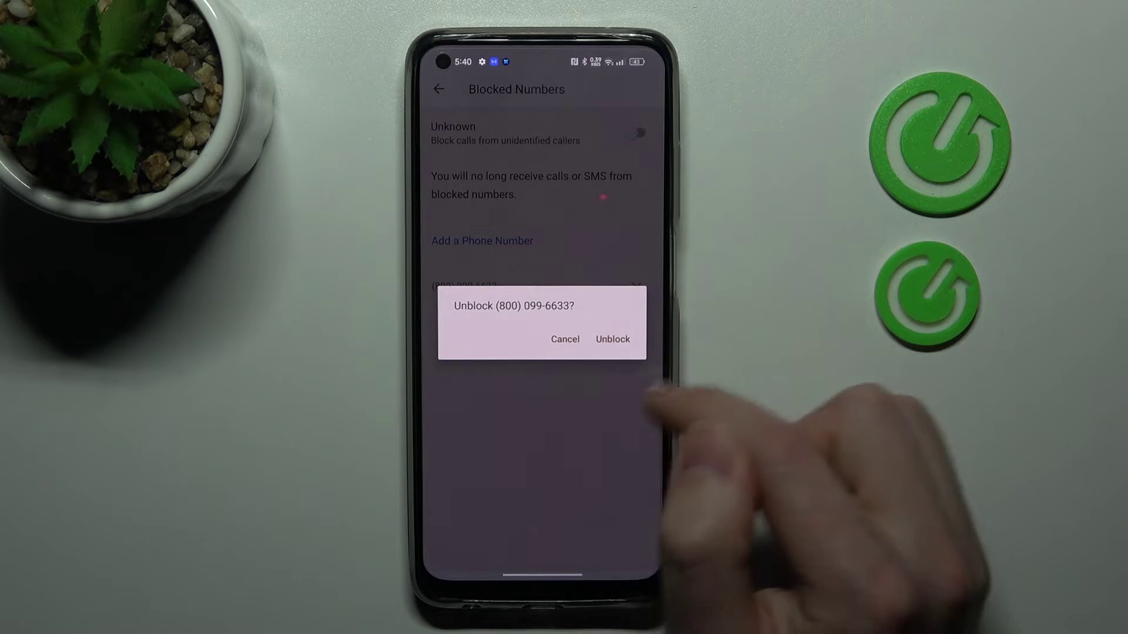
left_click(617, 339)
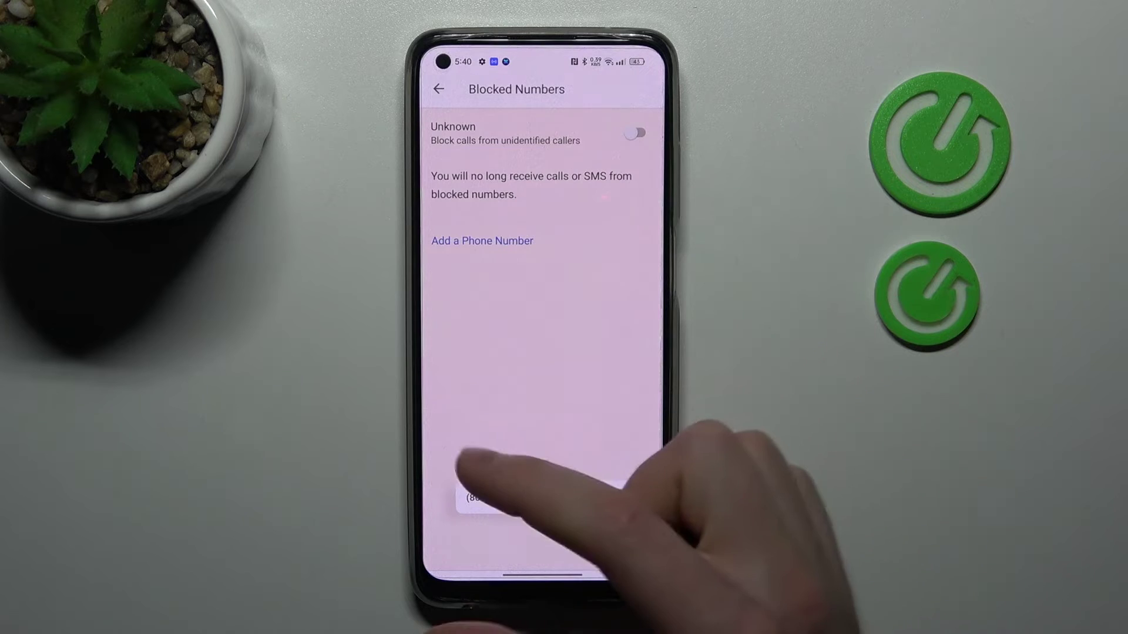